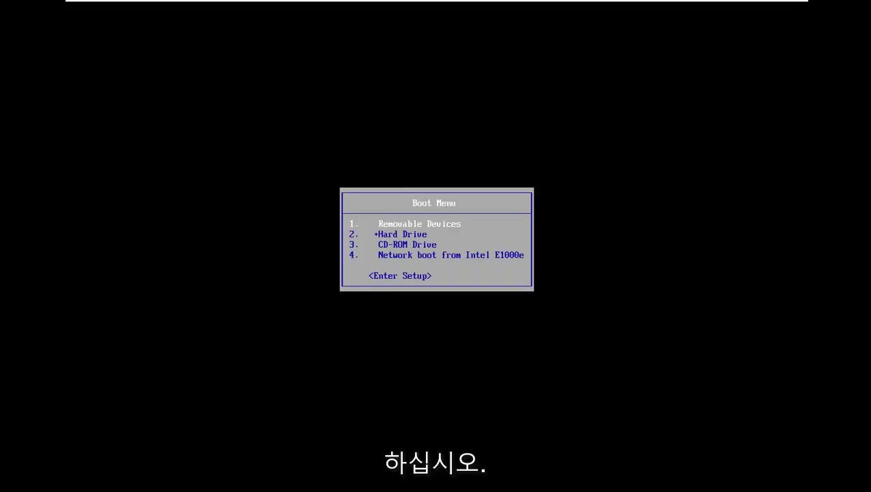
- Boot the computer from the CD-ROM drive, keep the default setup language settings and enter the computer repair environment
key(Down)
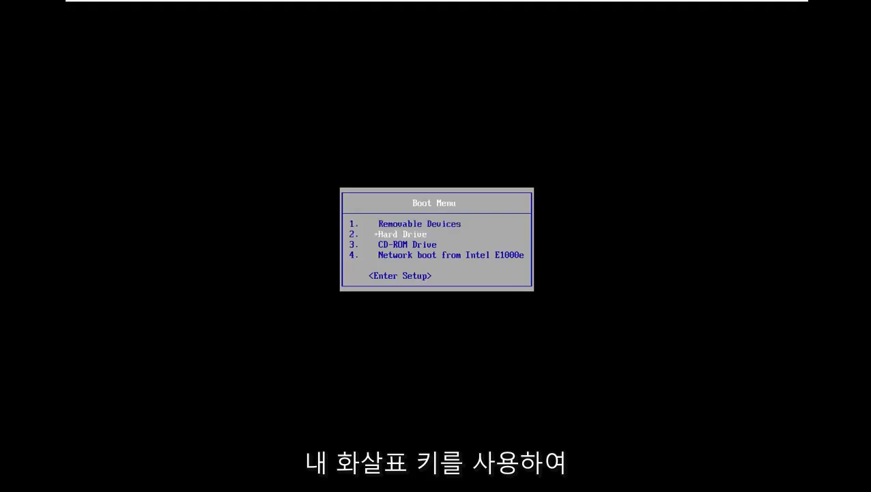
key(Down)
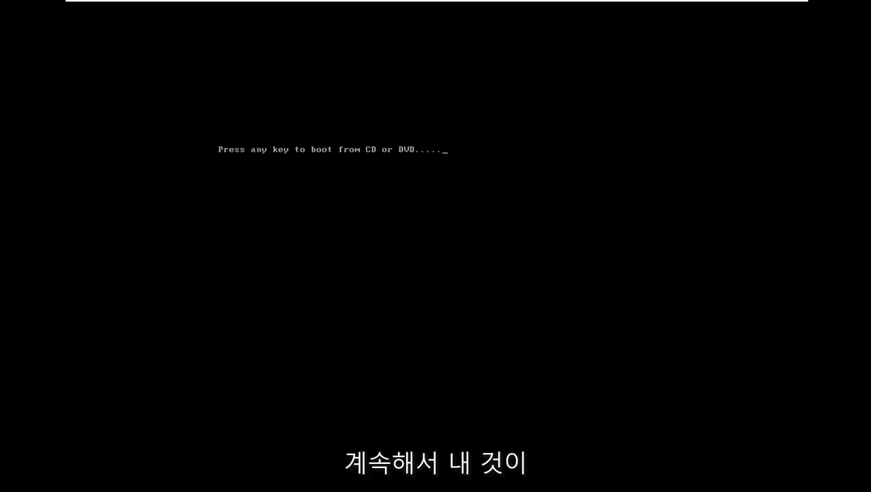
key(Return)
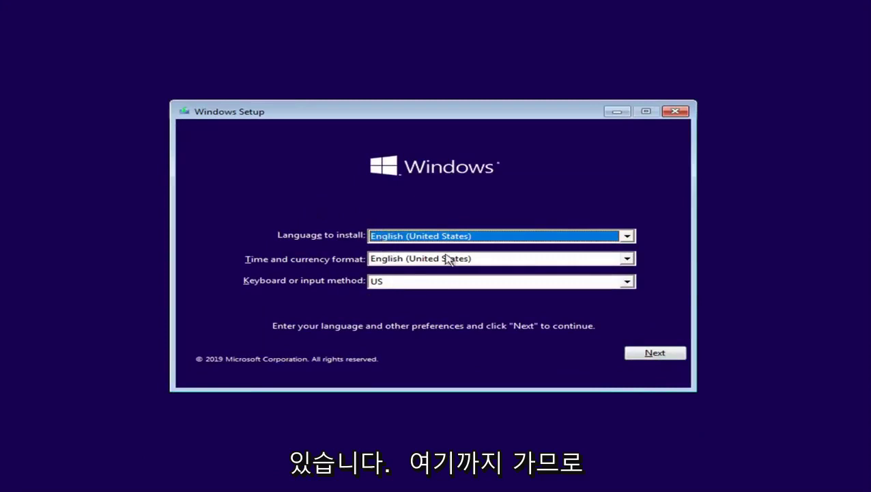
click(659, 354)
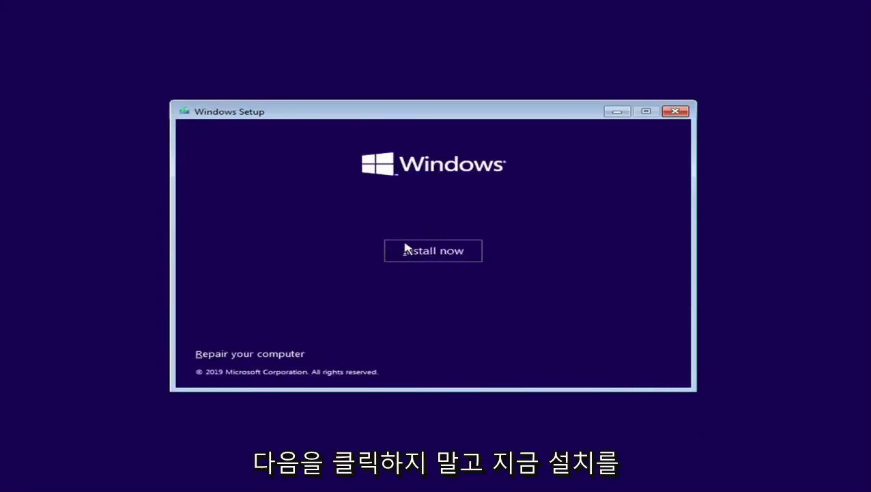
click(218, 355)
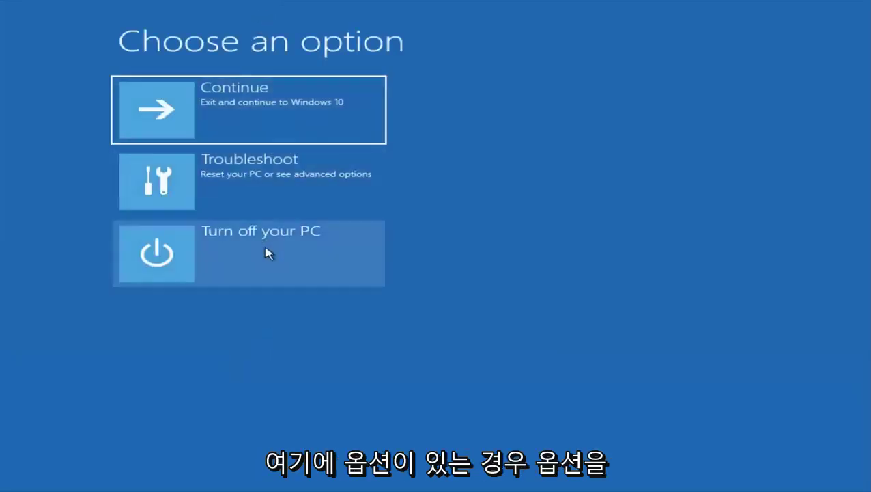
- Run Startup Repair on the Windows 10 installation, then leave its result screen for the recovery options
click(197, 181)
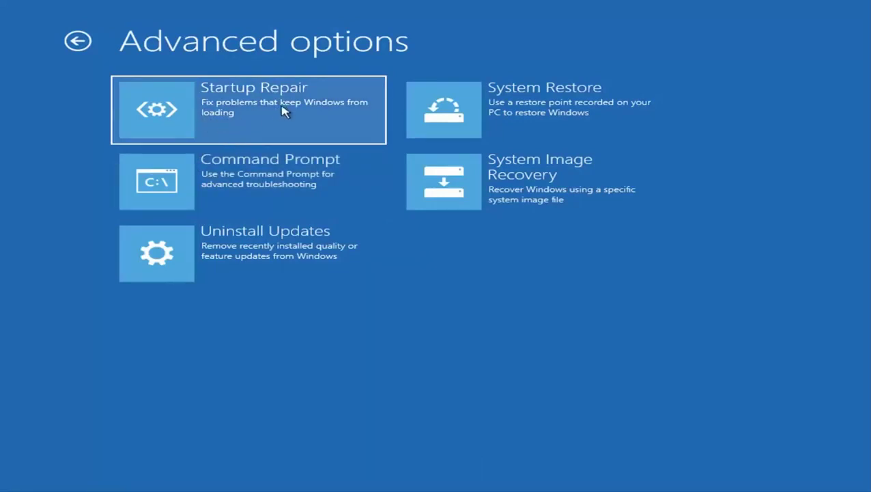
click(176, 117)
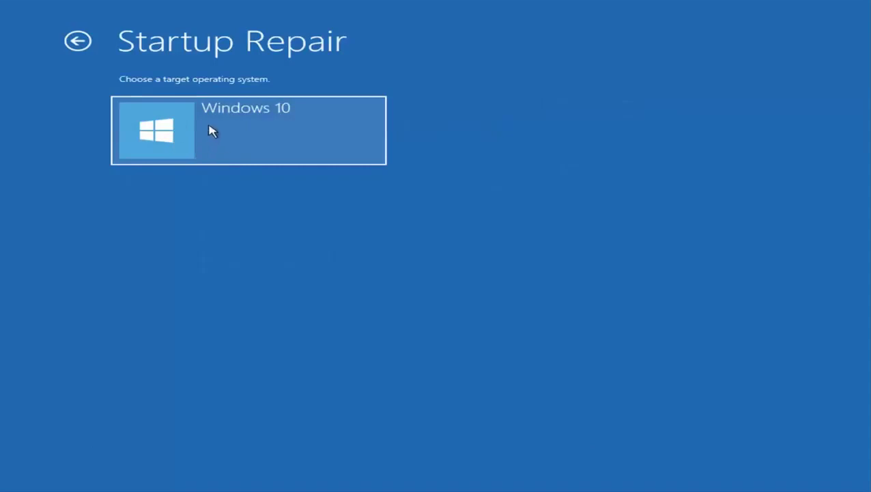
click(193, 141)
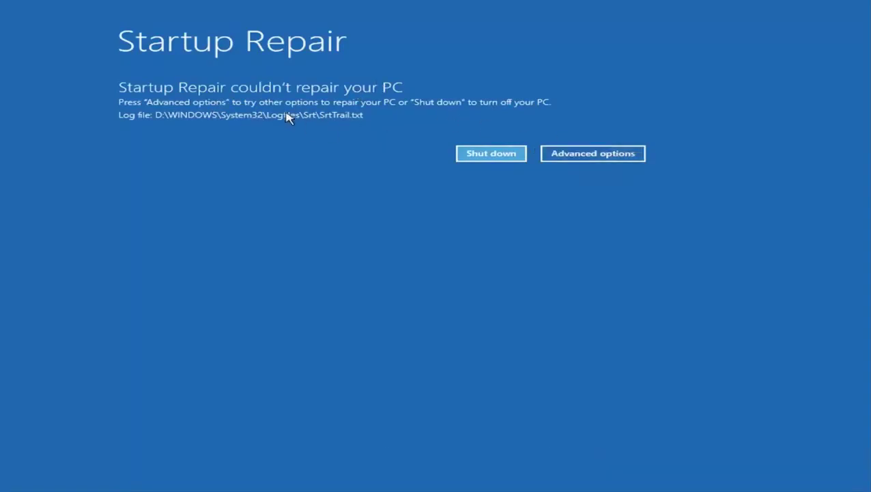
click(575, 160)
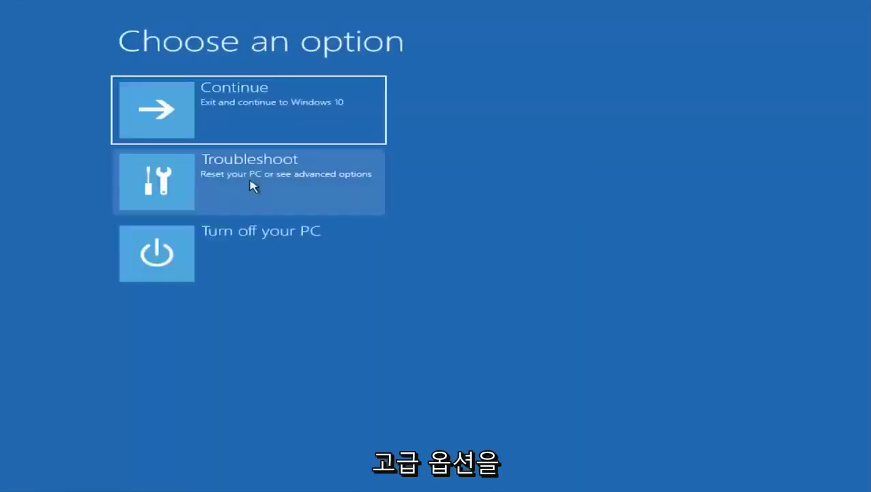
- Start System Restore from the advanced troubleshooting options and choose the "Before Updates" restore point from 8/13/2019 10:26:02 AM
click(189, 175)
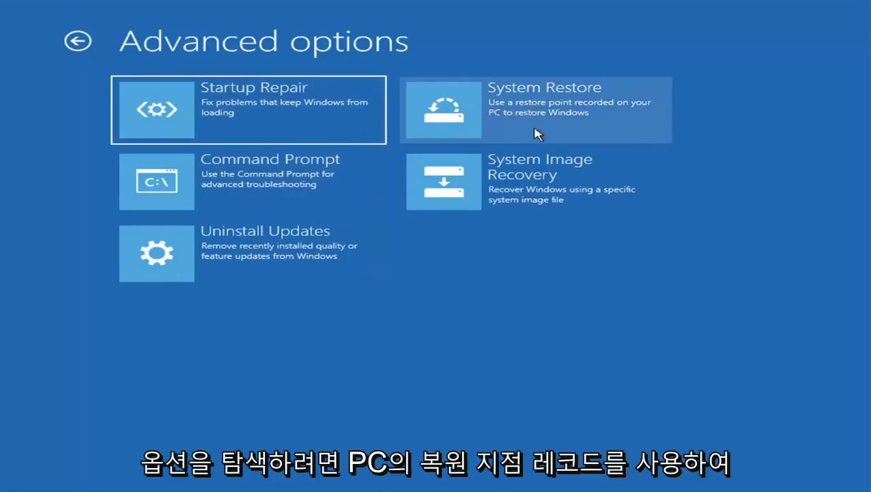
click(492, 110)
click(197, 150)
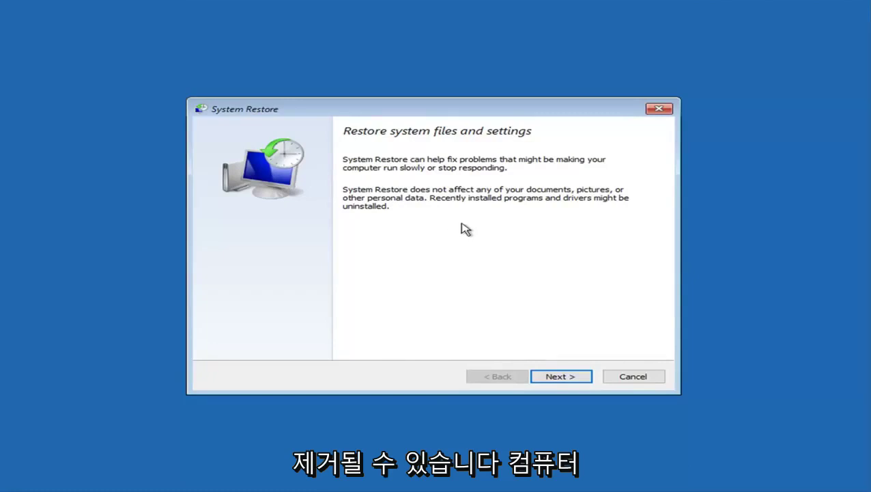
click(555, 376)
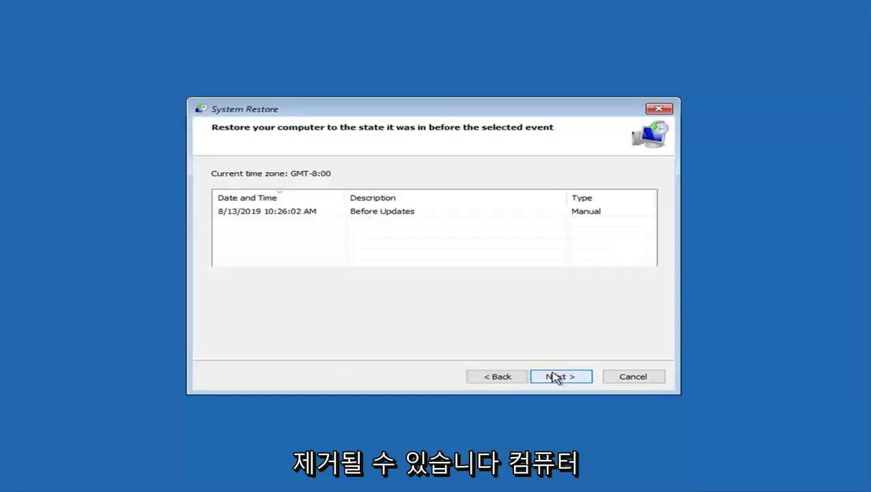
click(253, 211)
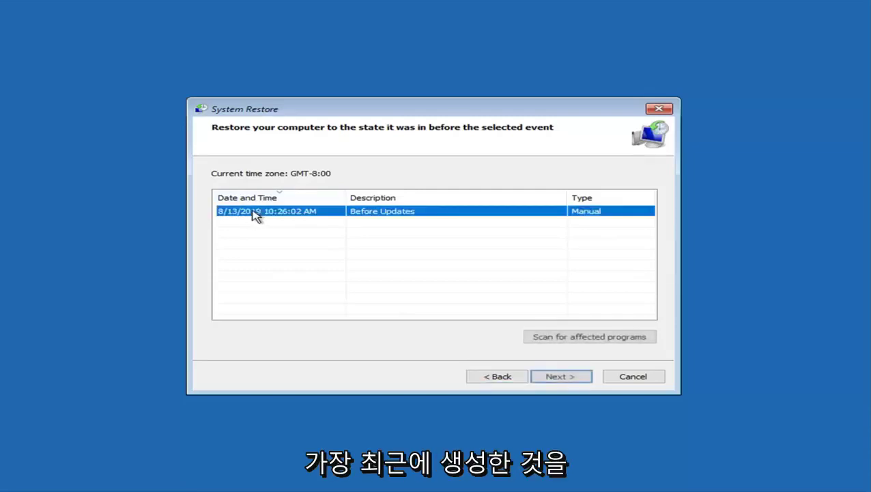
click(550, 379)
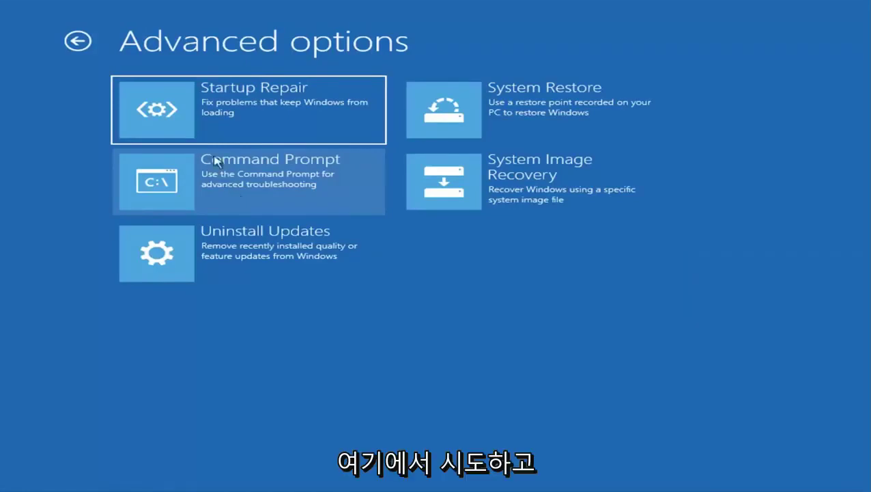
- Look at the choices for uninstalling Windows updates, then return to the advanced options
click(211, 268)
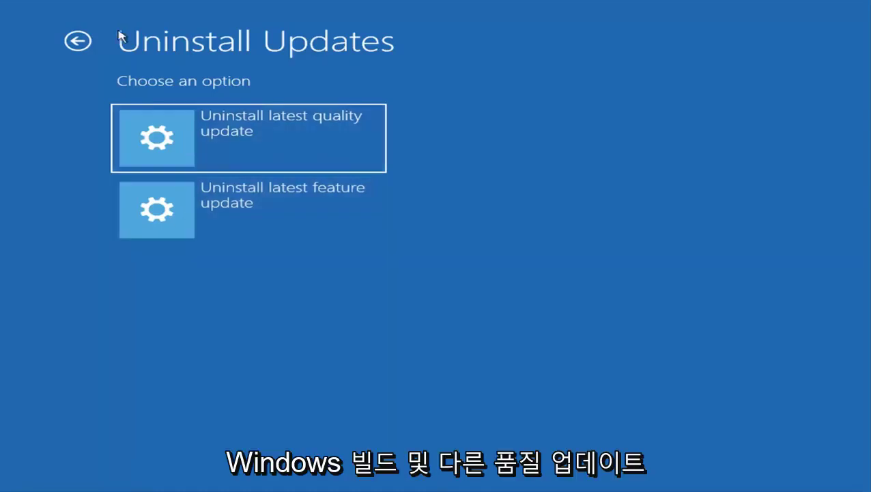
click(76, 40)
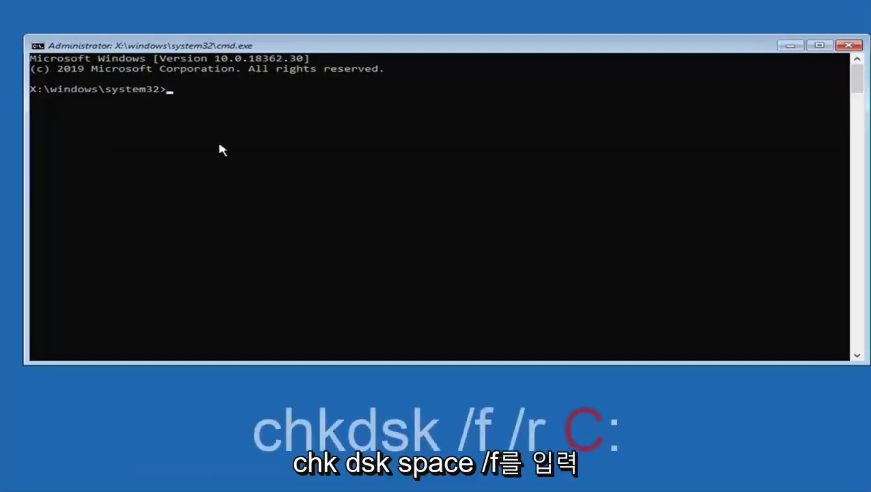
- Check and repair drive C: by running chkdsk /f /r C: in Command Prompt, then close the console
text(chkd)
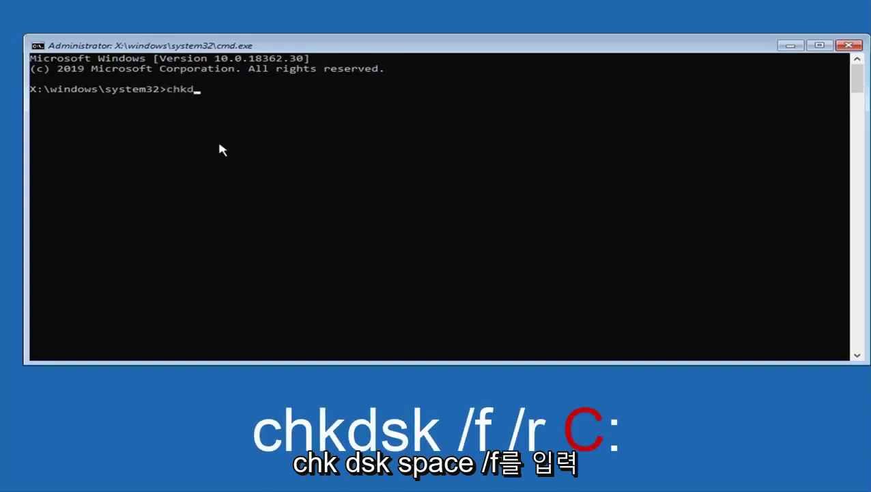
text(sk /f)
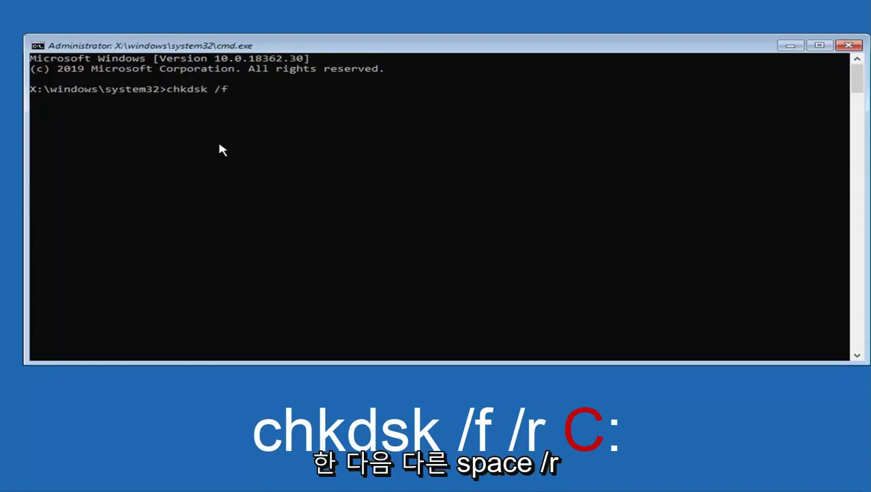
text( /r)
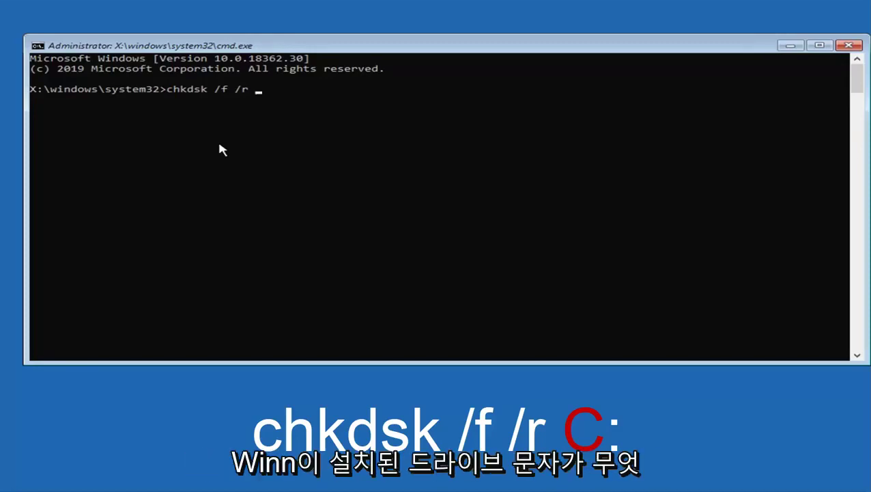
text(C)
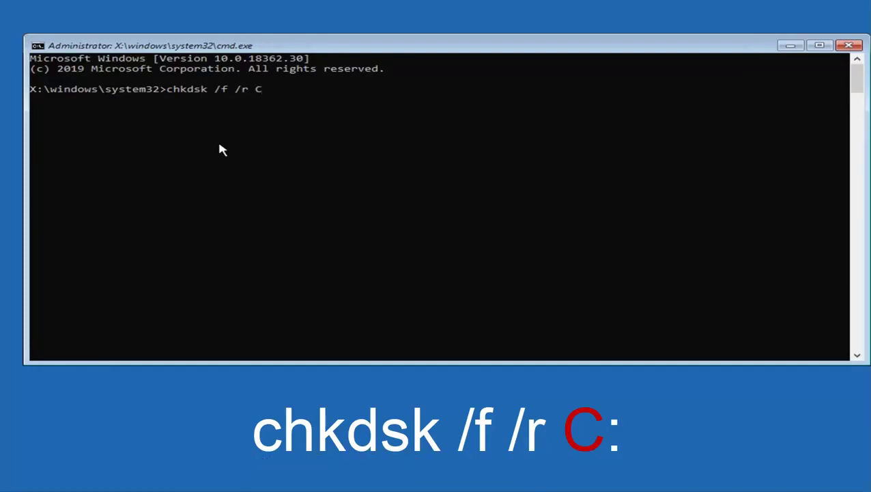
text(:)
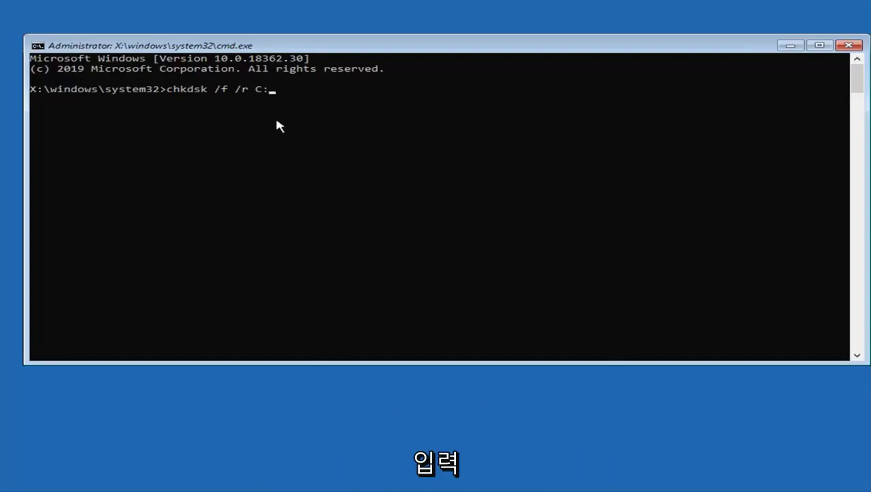
key(Return)
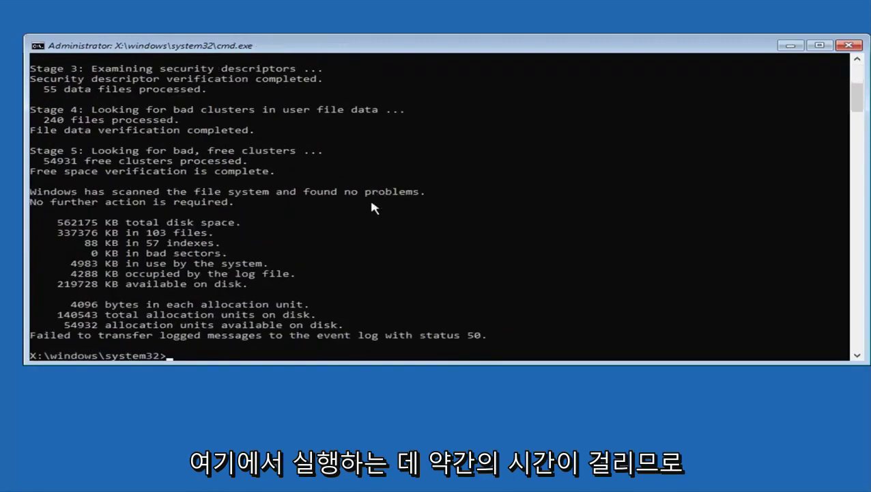
click(849, 45)
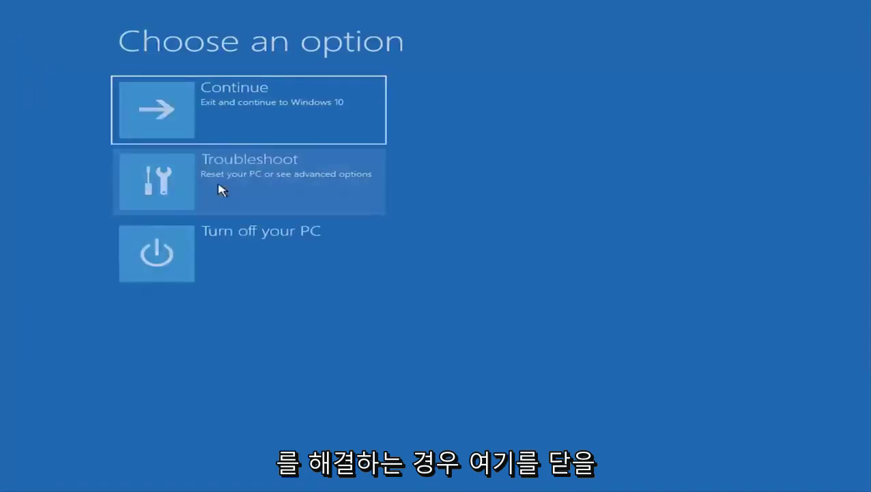
- Open Command Prompt from the troubleshooting options, run sfc /scannow to check the system files, then close the console
click(220, 189)
click(193, 189)
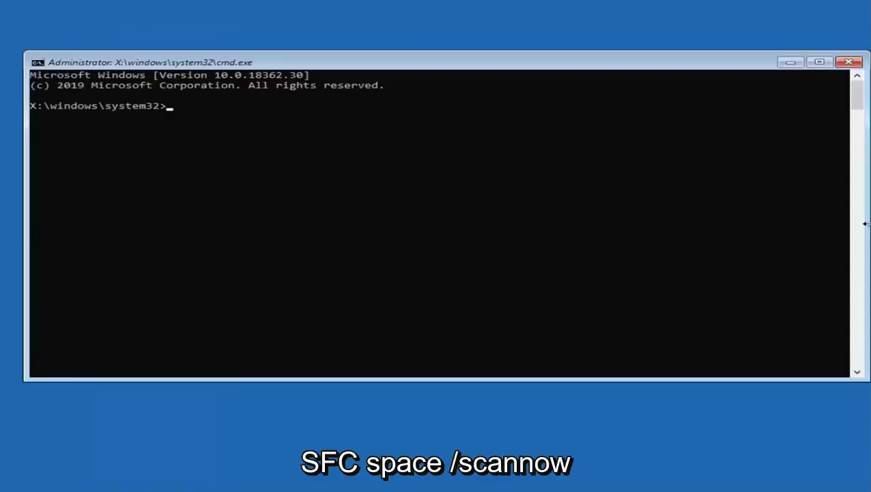
click(198, 118)
text(sfc /)
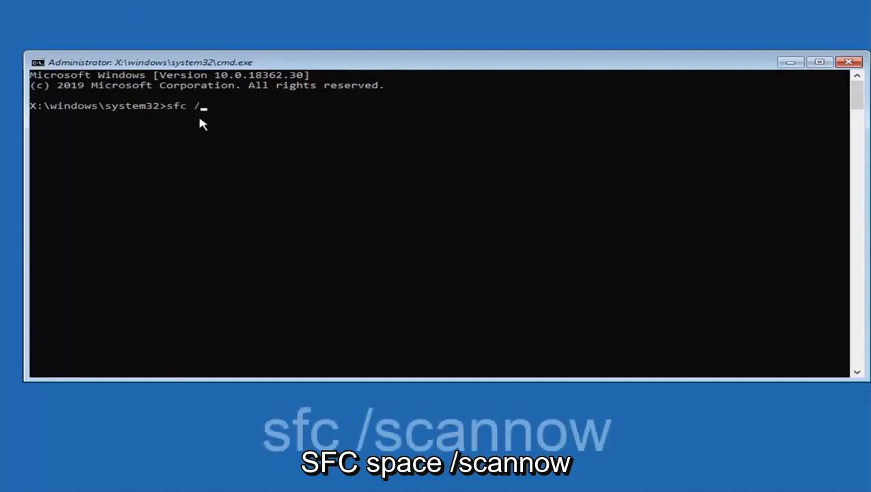
text(scannow)
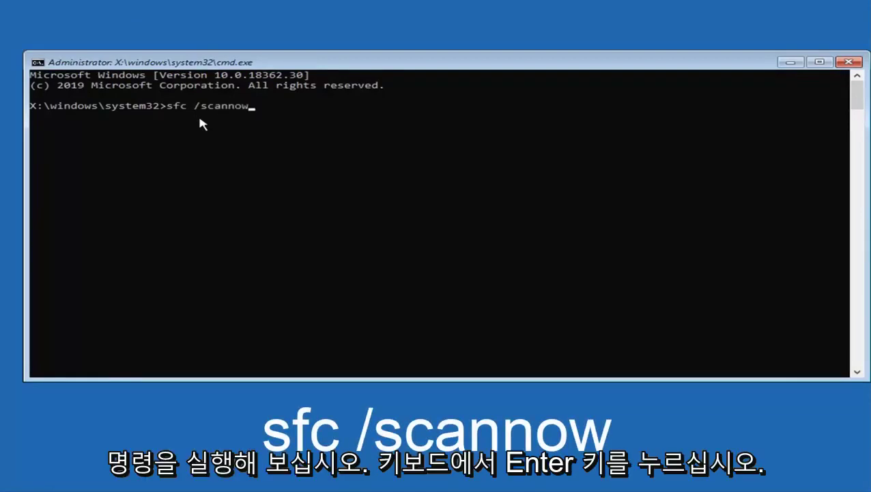
key(Return)
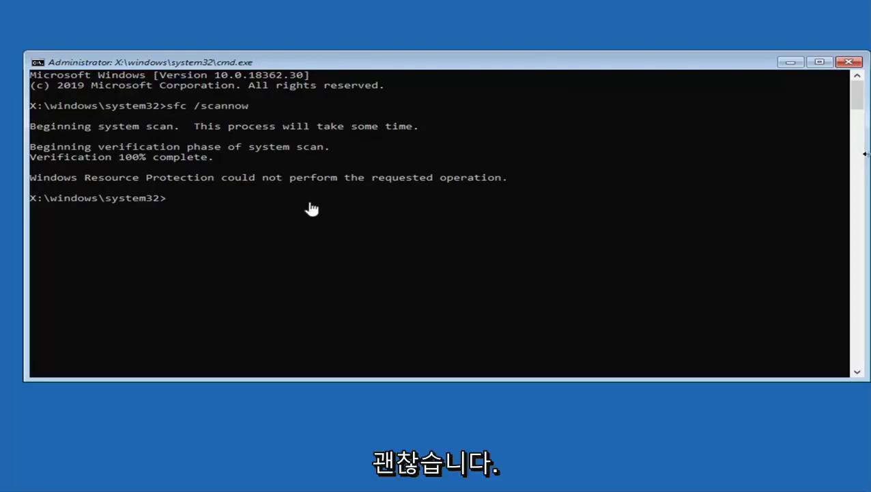
click(849, 62)
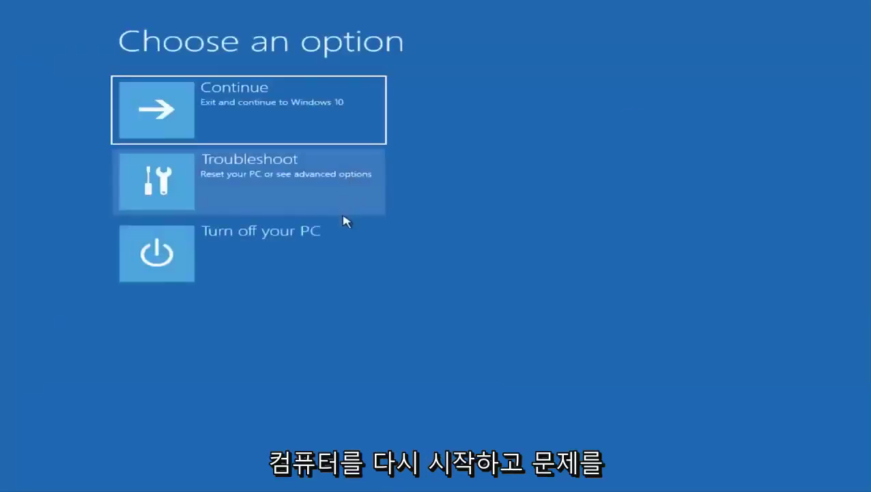